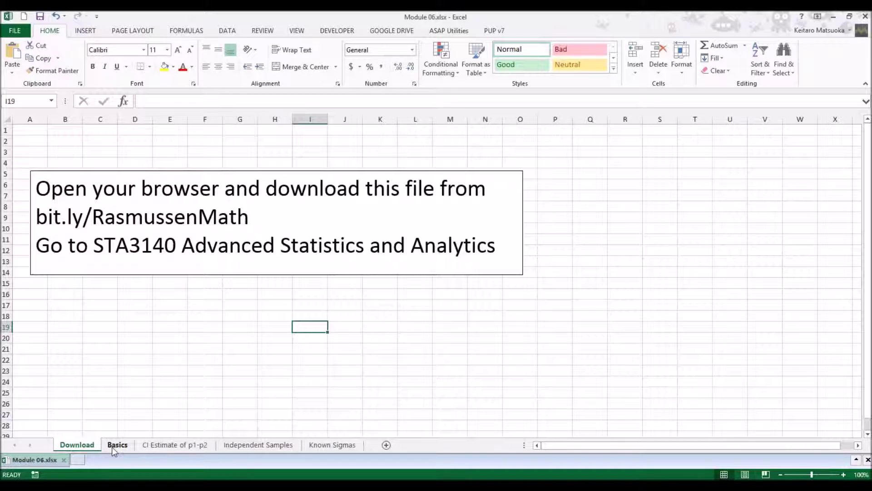
Open the Basics sheet and read through the learning outcomes, hypothesis test procedure and formulas for two proportions and two means.
left_click(114, 447)
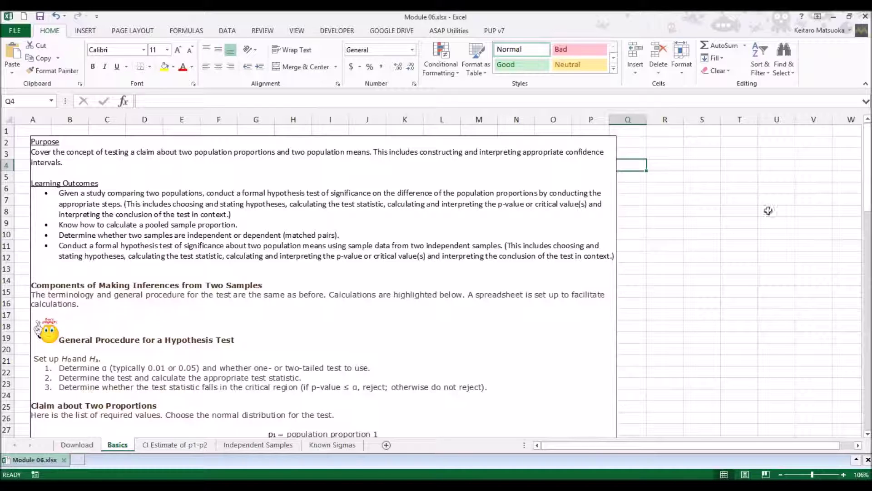
left_click_drag(867, 138, 868, 163)
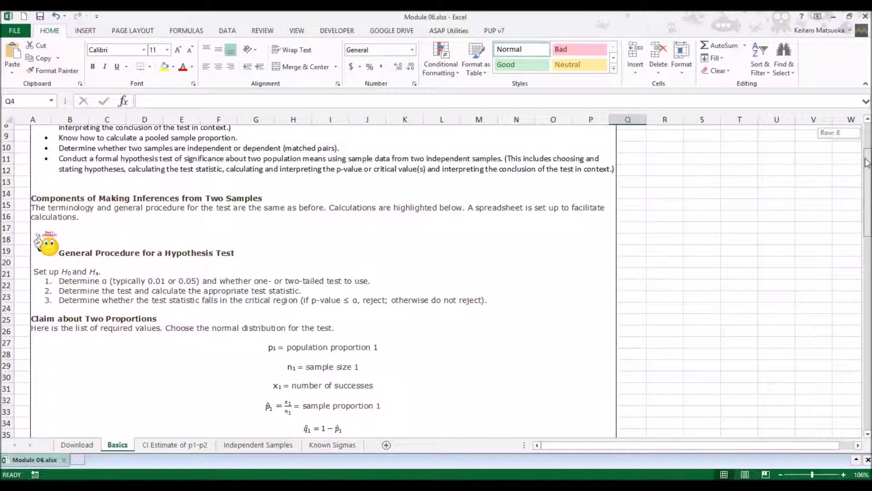
left_click_drag(868, 163, 868, 168)
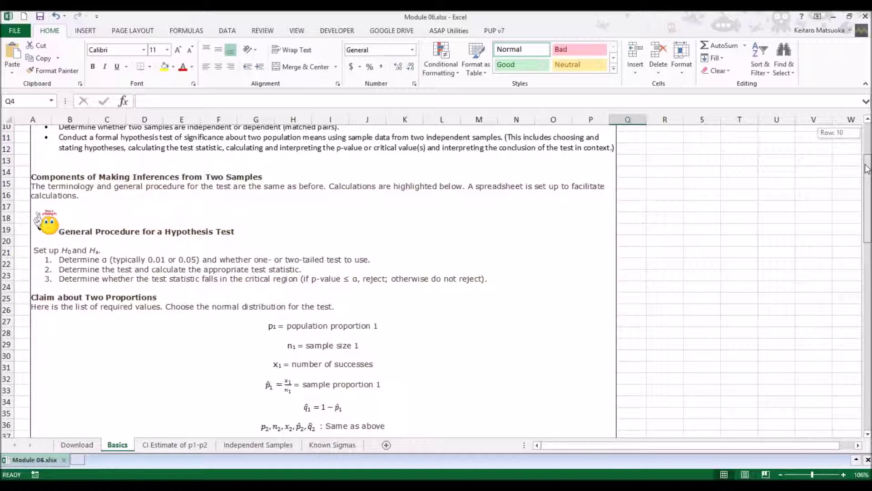
left_click_drag(868, 168, 869, 203)
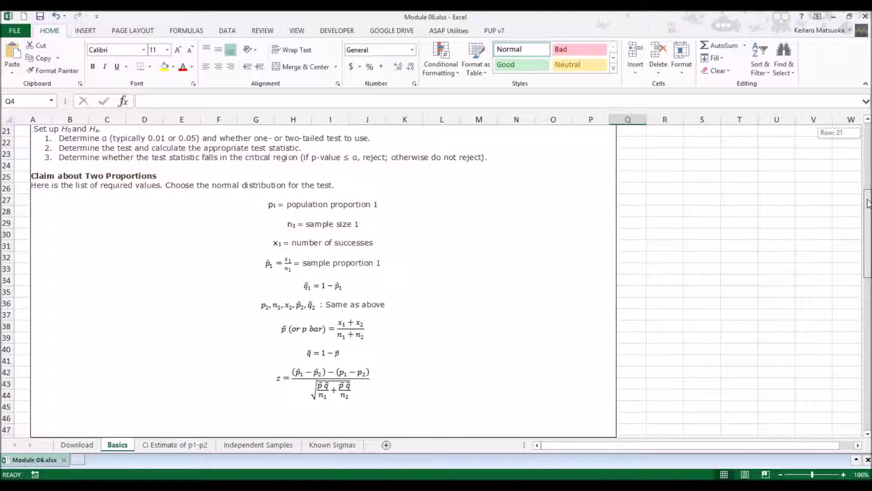
left_click_drag(868, 204, 864, 248)
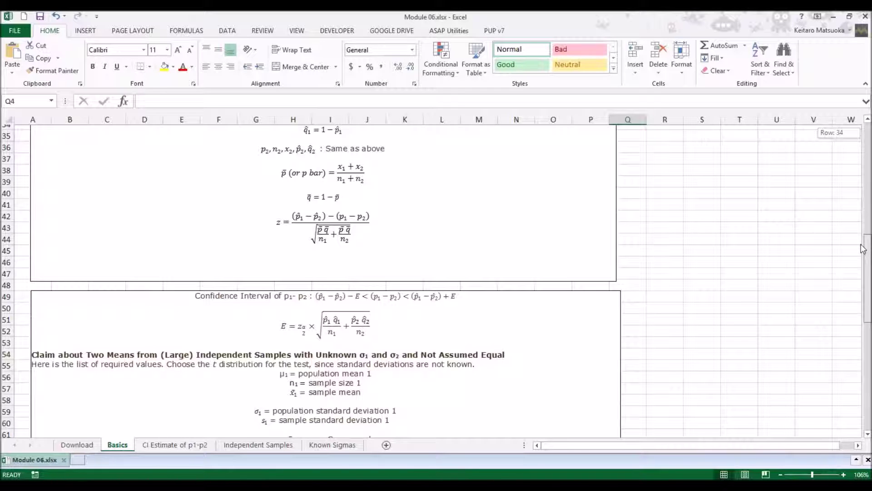
left_click_drag(864, 248, 860, 276)
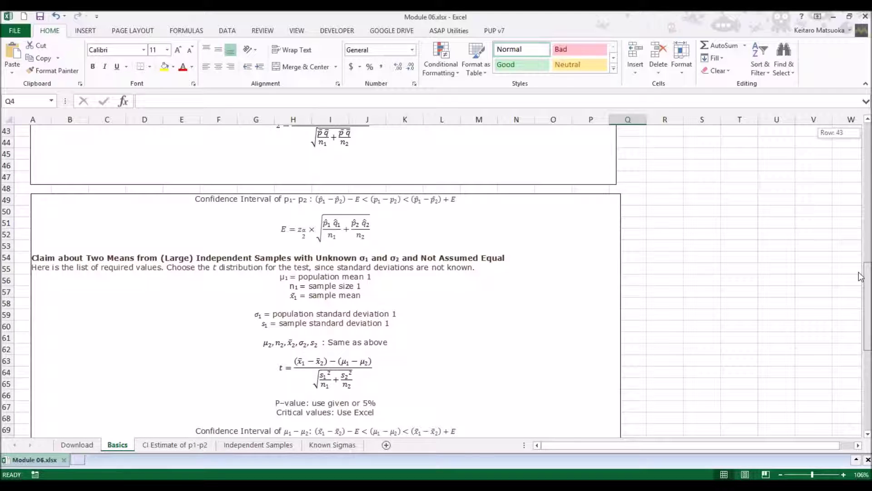
left_click_drag(861, 277, 861, 293)
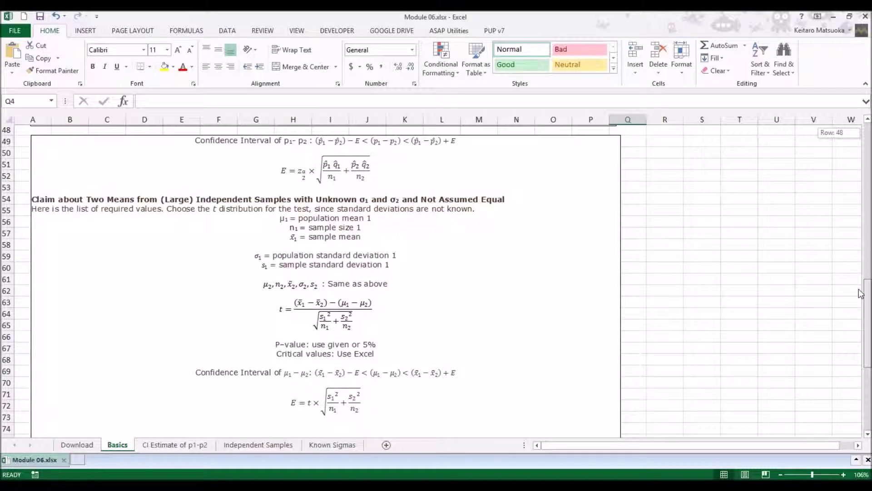
left_click_drag(860, 293, 861, 132)
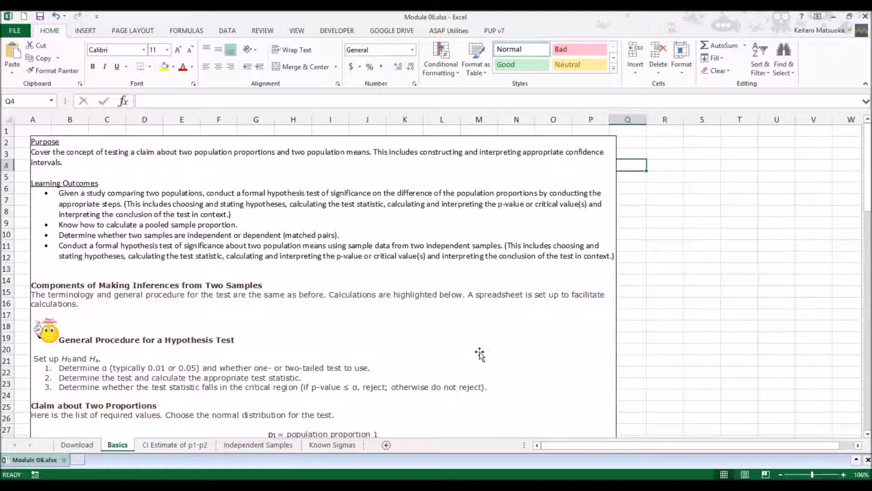
Open the CI Estimate of p1-p2 sheet and inspect the one-tail example's sample proportion and complement formulas in C26:C29.
left_click(179, 444)
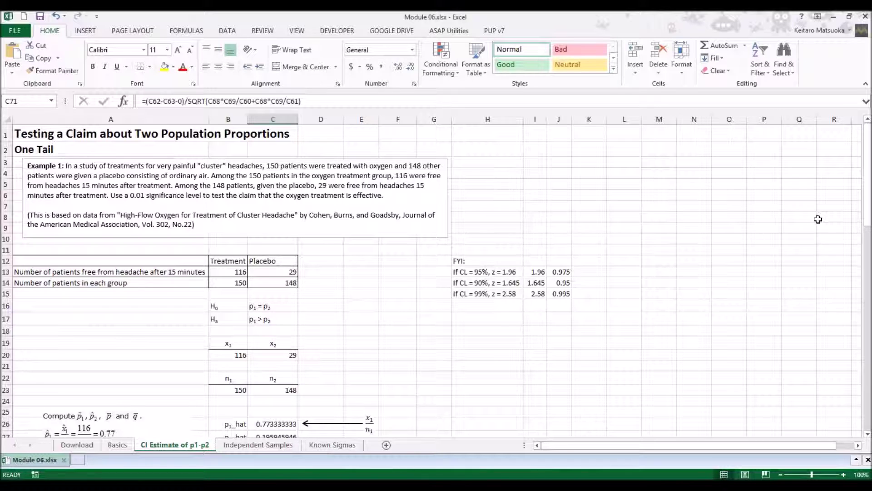
left_click_drag(867, 184, 868, 209)
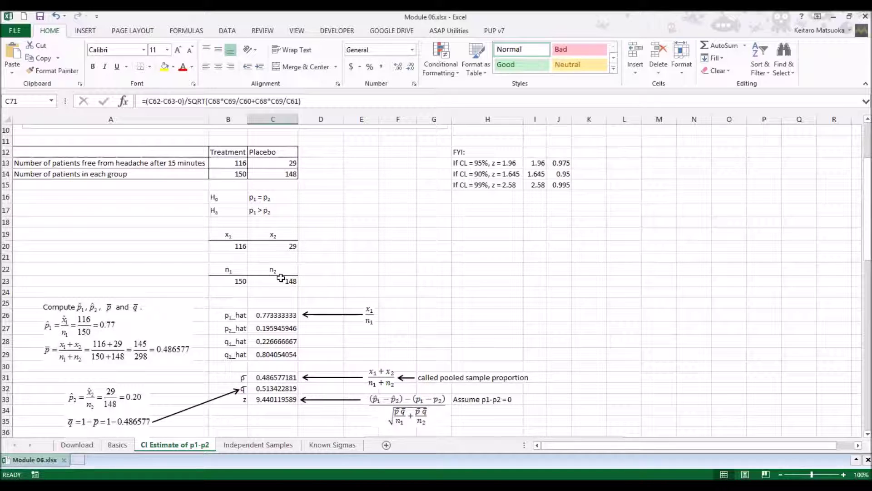
left_click_drag(870, 240, 871, 264)
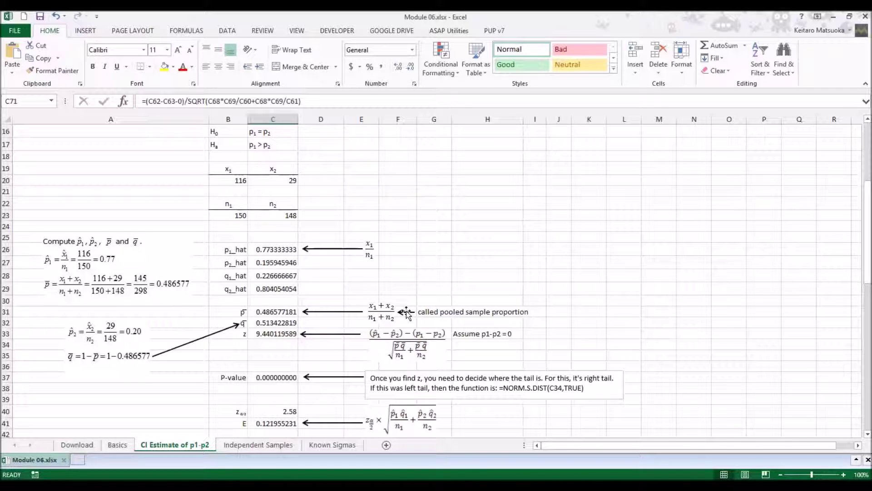
left_click(275, 247)
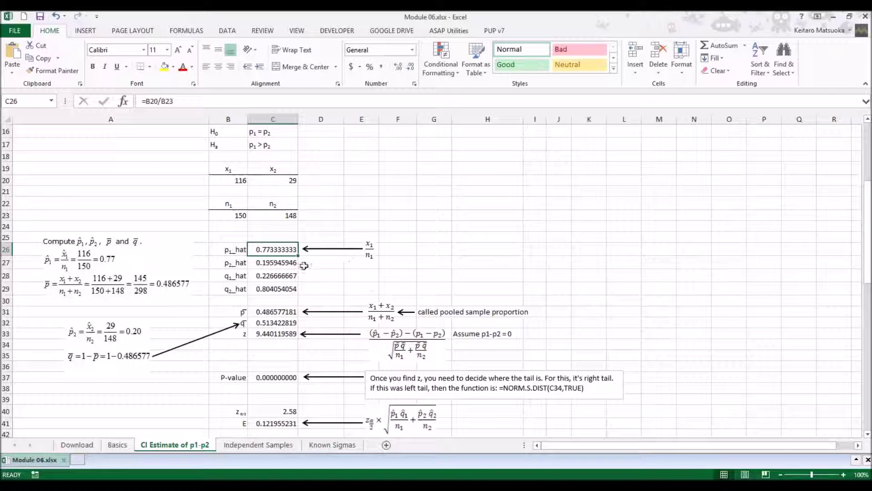
left_click(285, 263)
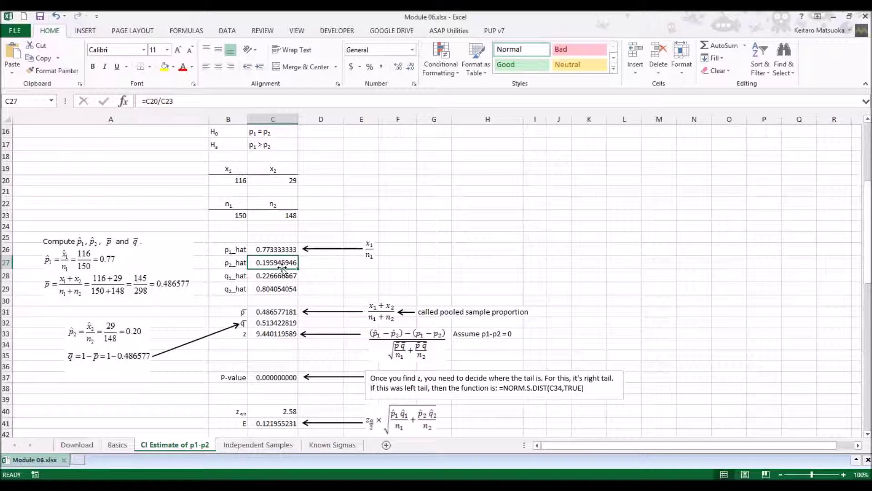
left_click(278, 276)
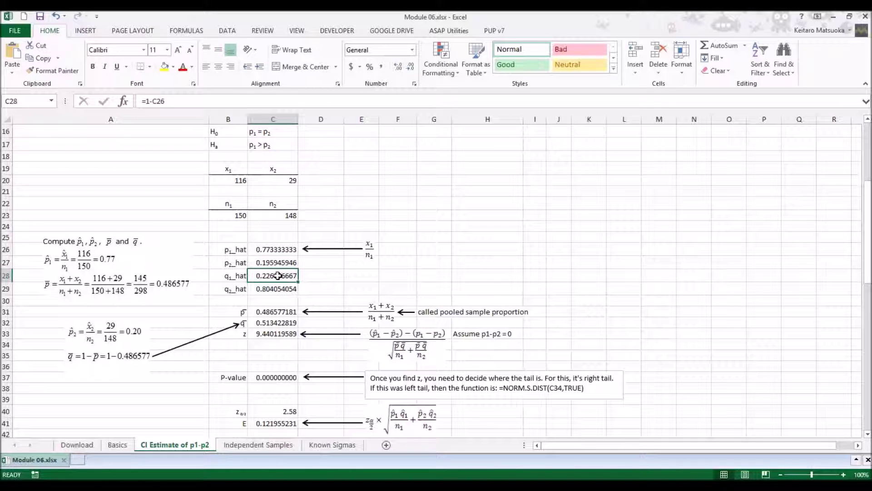
left_click(278, 289)
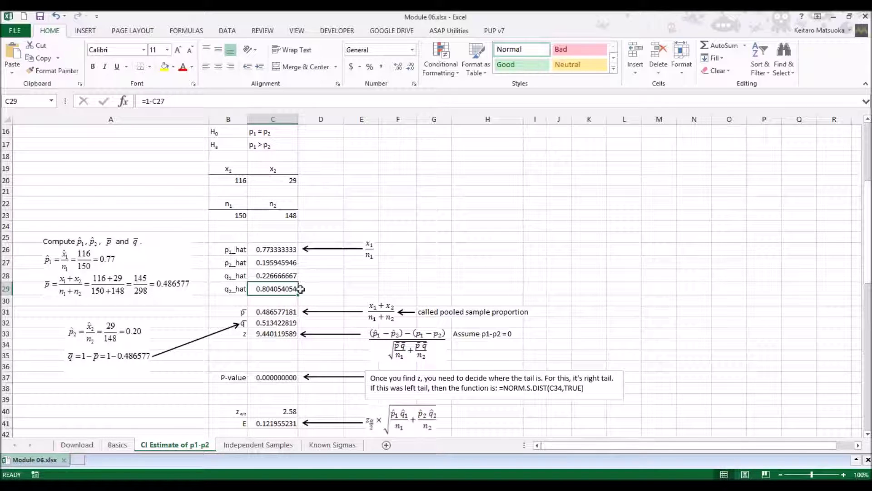
Inspect the one-tail example's formulas for the pooled proportion, its complement and z in C31:C33, and the P-value in C37.
left_click(283, 319)
left_click(282, 311)
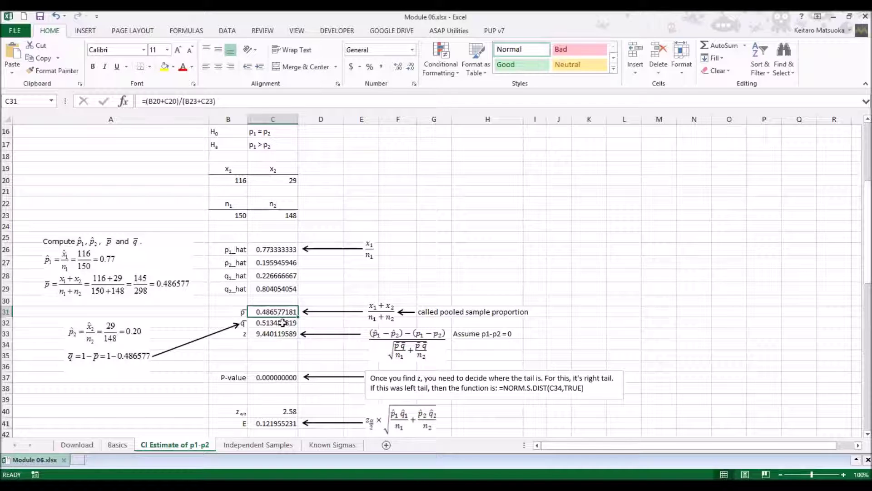
left_click(282, 324)
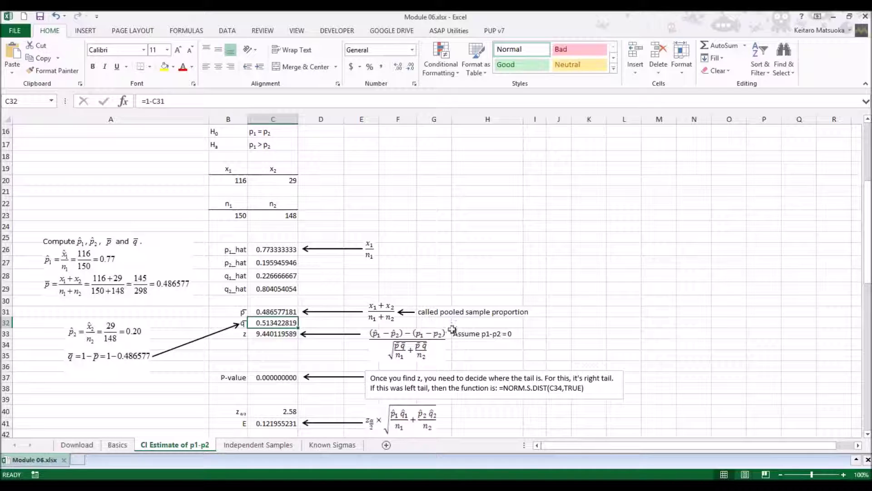
left_click(271, 333)
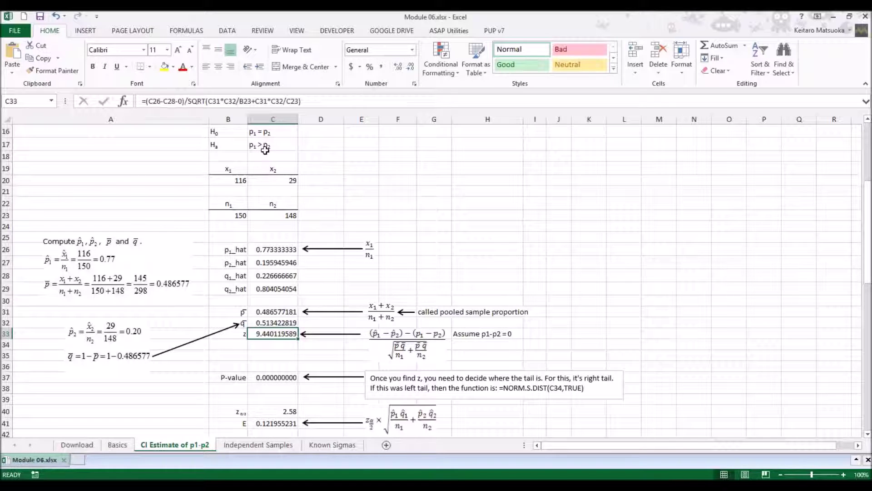
left_click(273, 377)
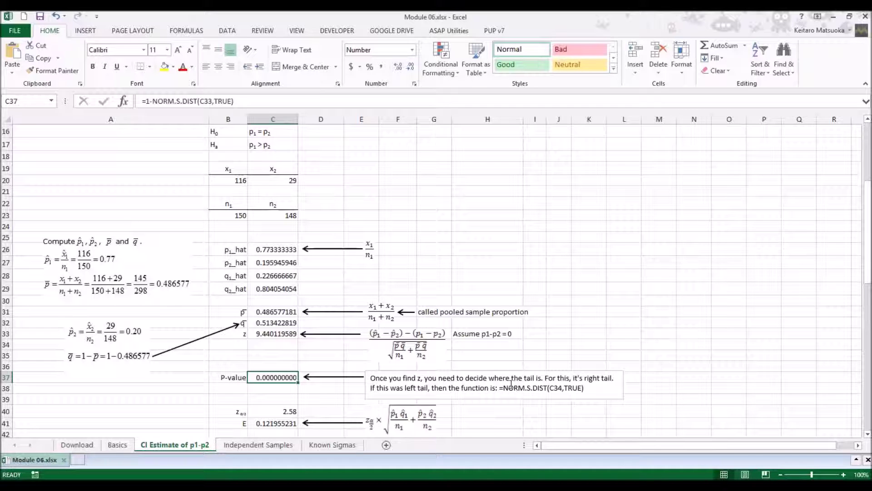
Inspect the critical z in C40, the margin of error in C41 and the upper confidence limit formula in D46.
left_click_drag(867, 250, 866, 289)
left_click(274, 337)
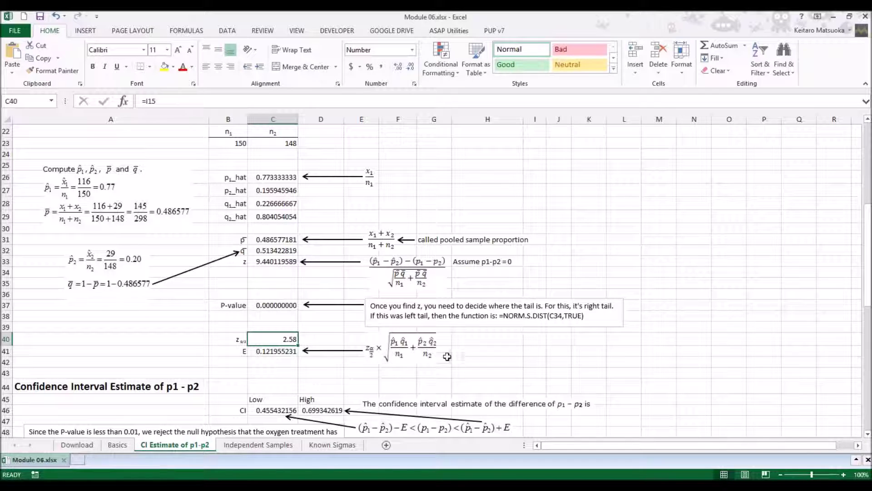
left_click(265, 354)
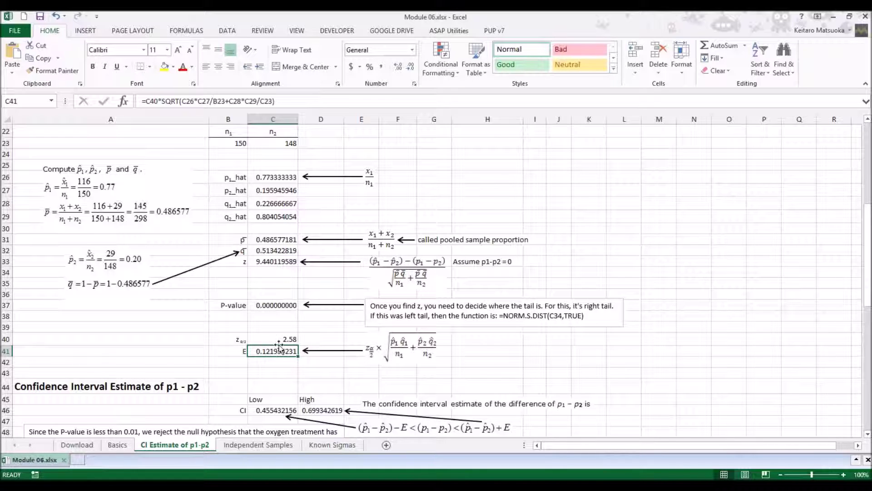
left_click_drag(868, 242, 869, 253)
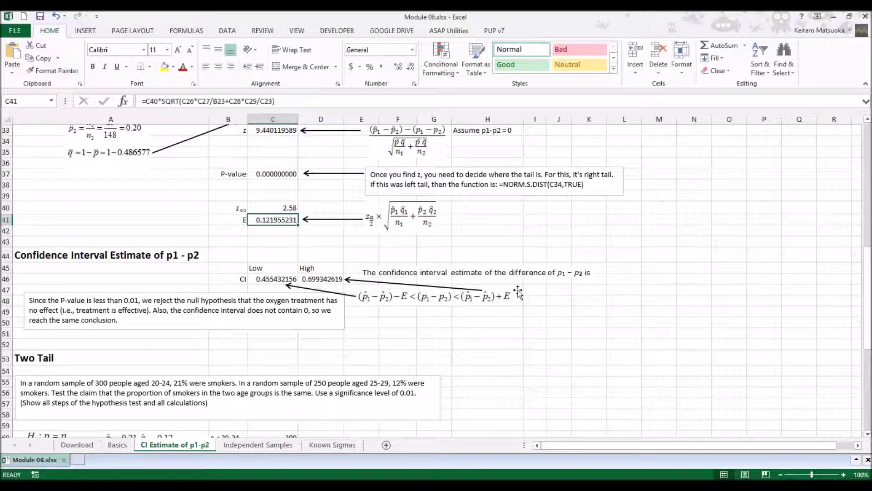
left_click(333, 279)
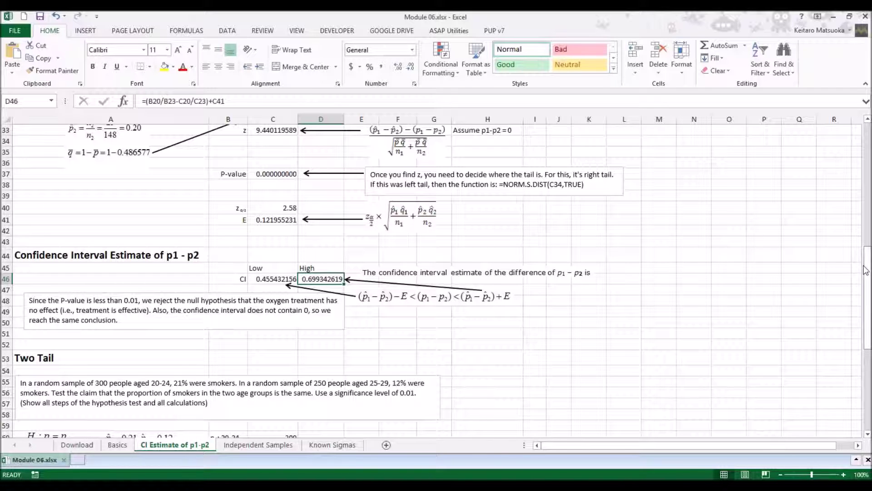
Examine the Two Tail smoker example's sample sizes and sample proportions in C60:C63.
left_click_drag(866, 270, 866, 295)
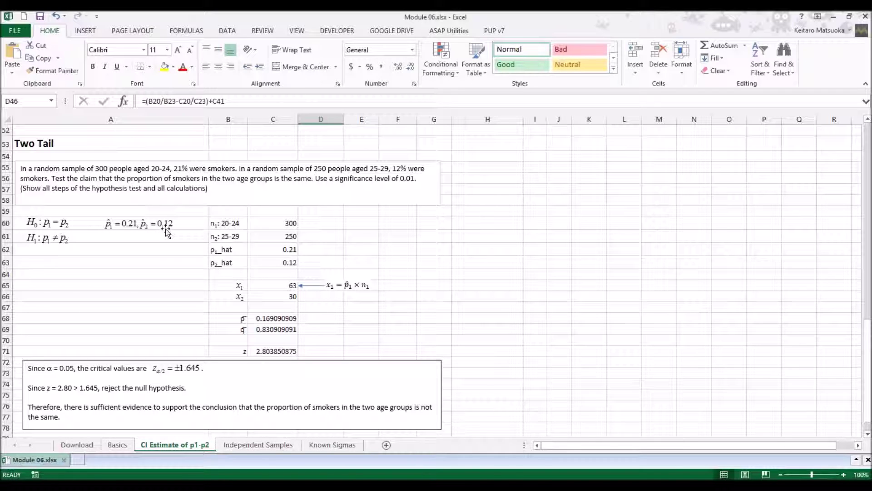
left_click(250, 223)
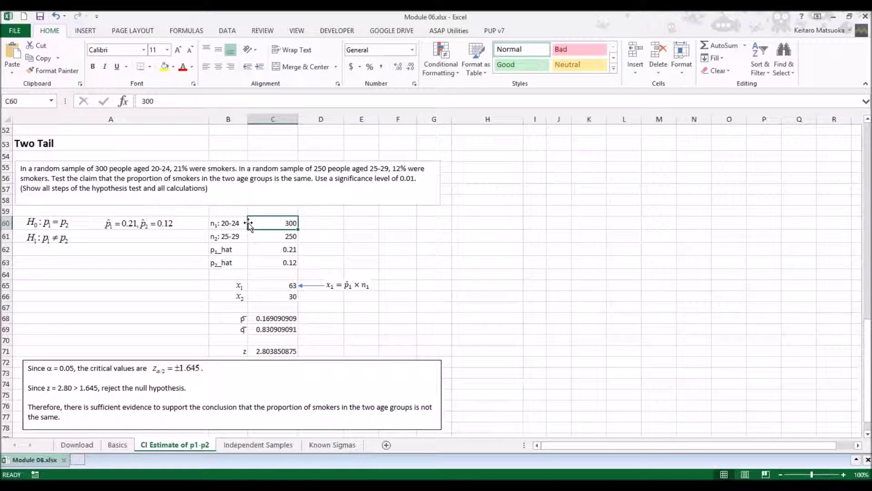
left_click(263, 239)
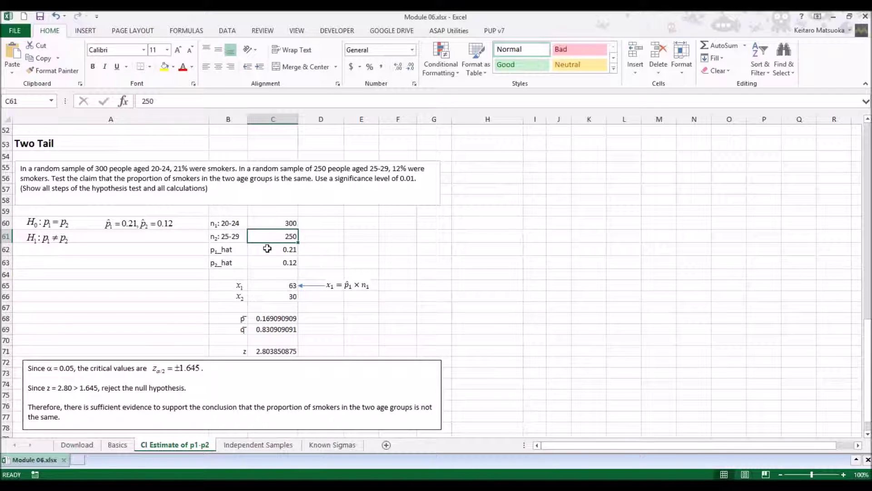
left_click(267, 249)
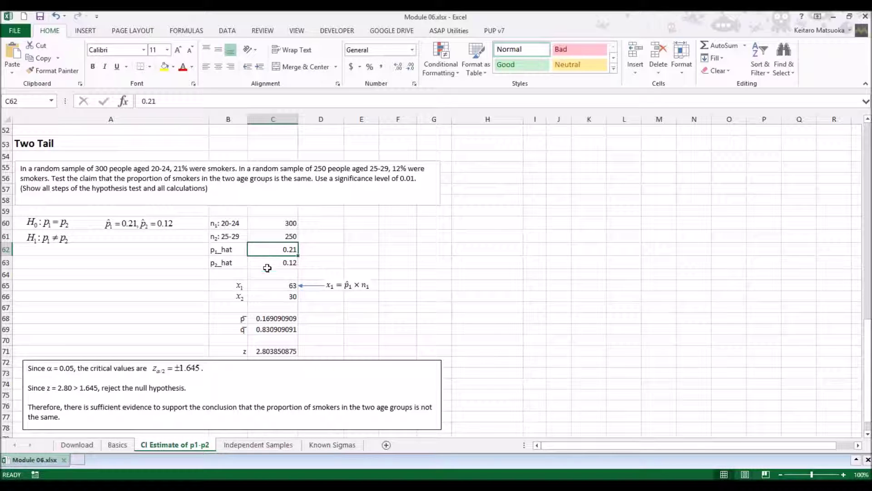
left_click(268, 262)
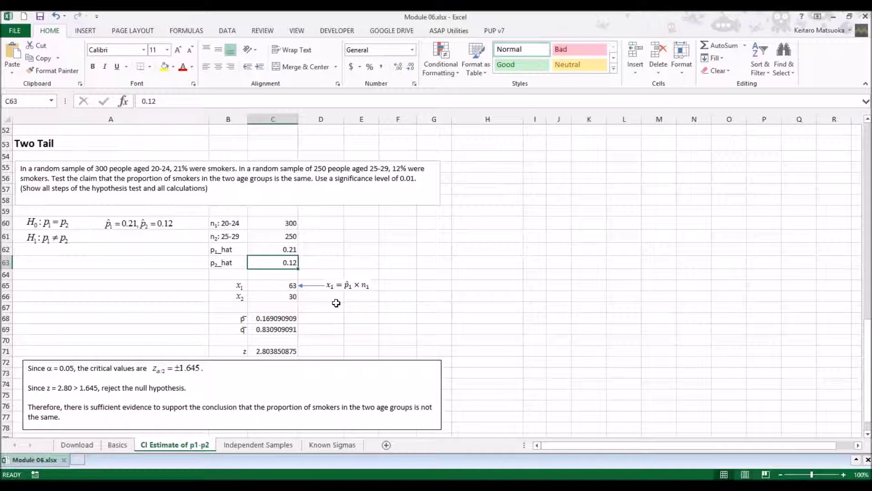
Inspect the Two Tail formulas for x1 and x2 in C65:C66, the pooled proportion in C68 and z in C71.
left_click(283, 287)
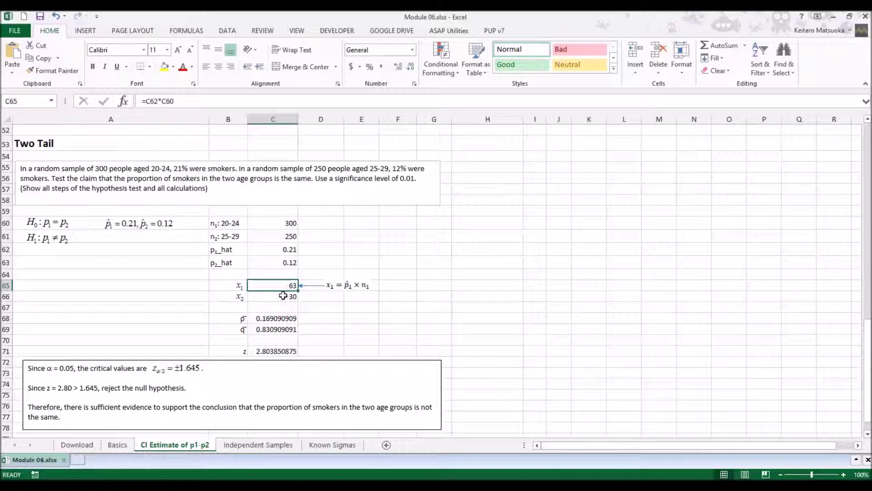
left_click(282, 296)
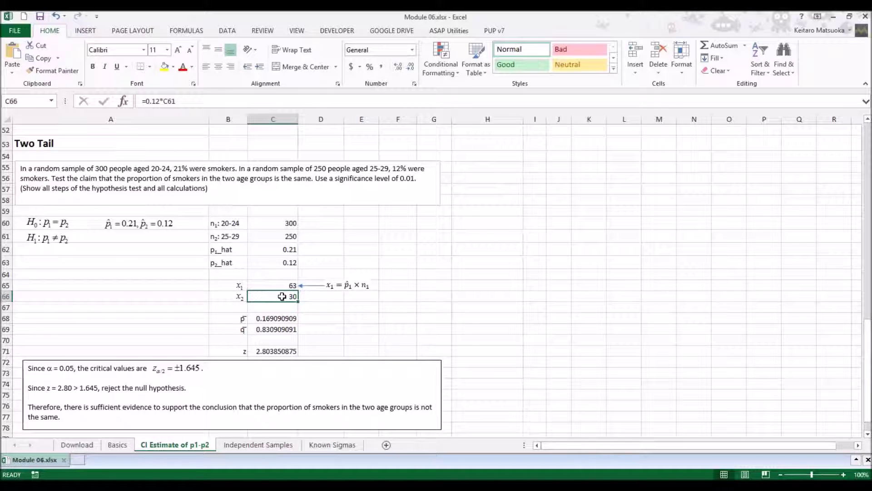
left_click(282, 319)
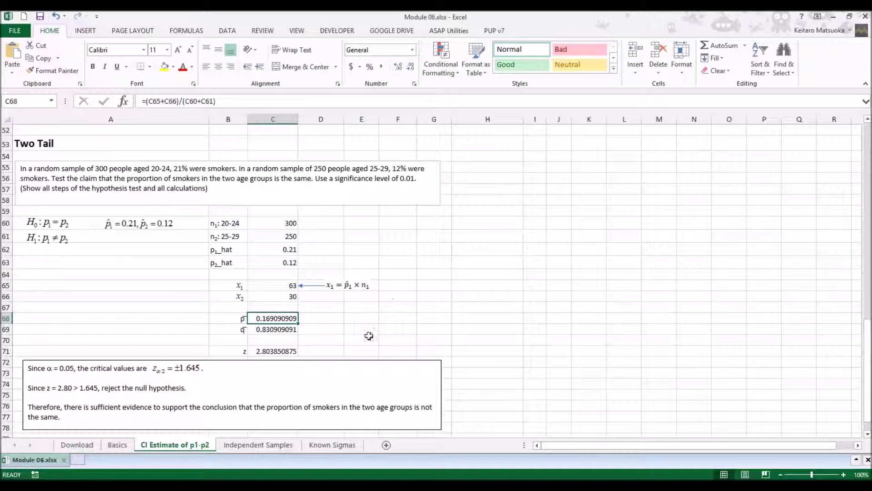
left_click(284, 349)
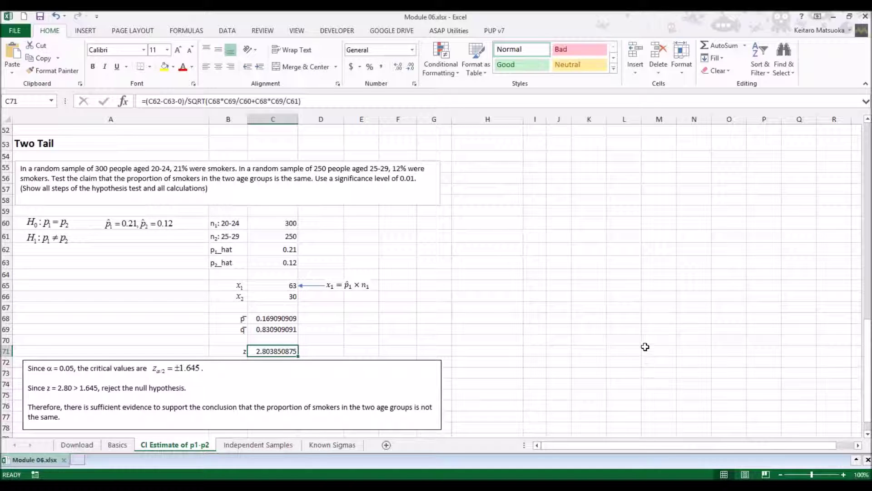
left_click_drag(866, 371, 866, 363)
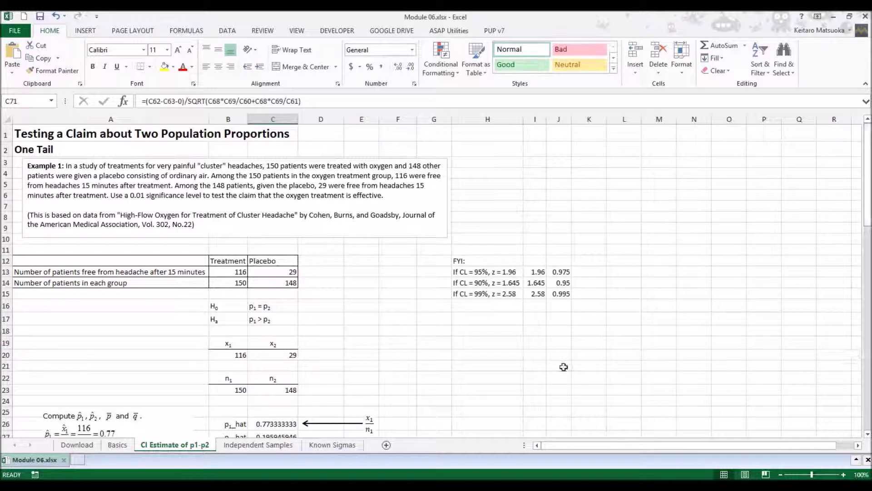
Open the Independent Samples example and inspect the formulas for degrees of freedom in B16 and the t statistic in D16.
left_click(282, 448)
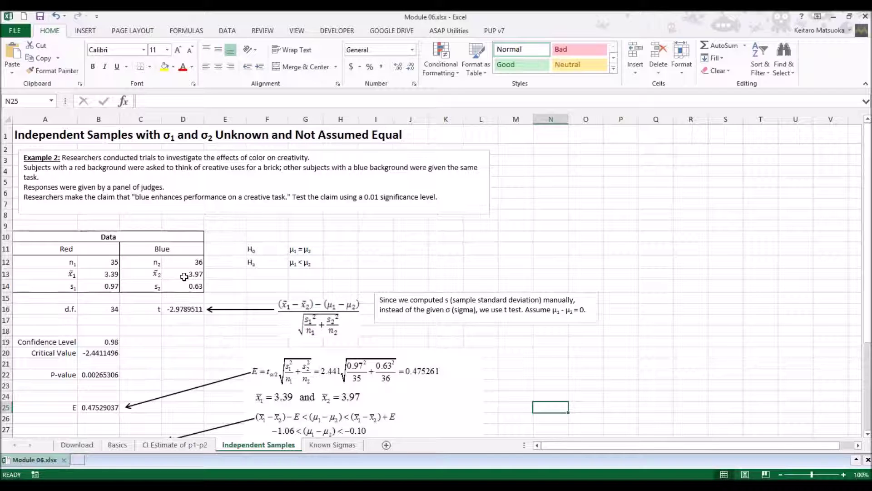
left_click(110, 311)
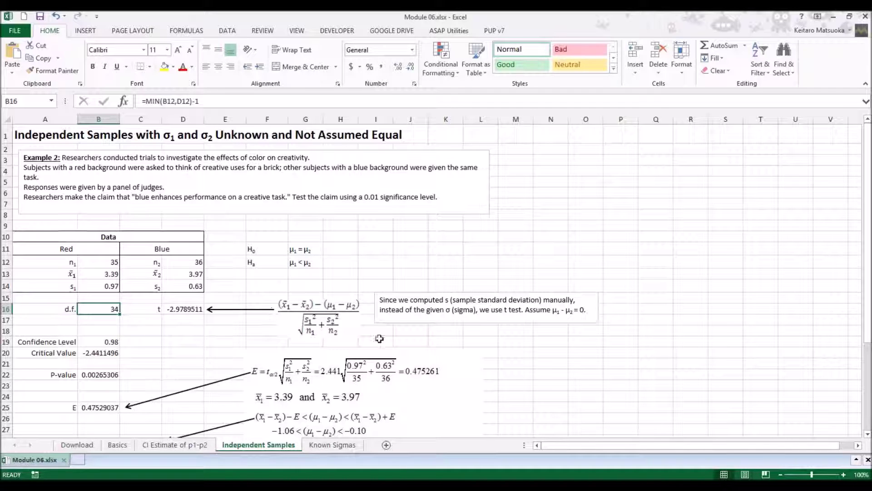
left_click(182, 306)
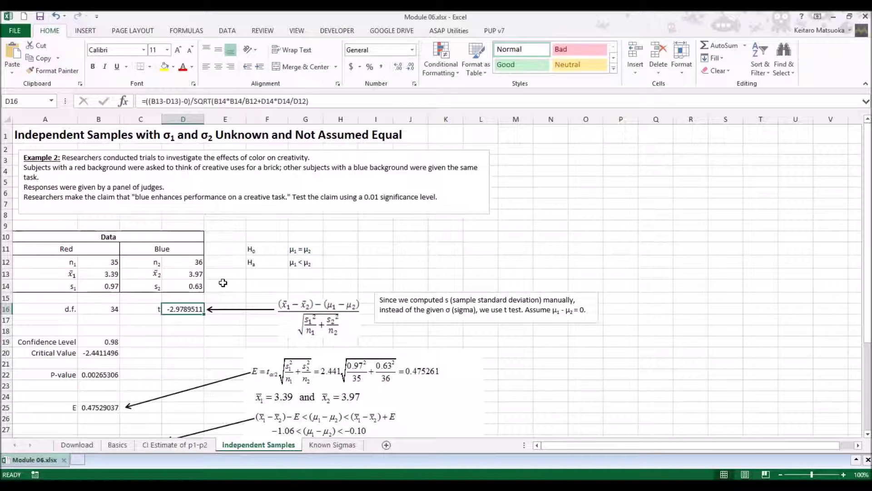
Inspect the confidence level in B19 and critical value formula in B20, and review the confidence interval and its written conclusion.
left_click(101, 345)
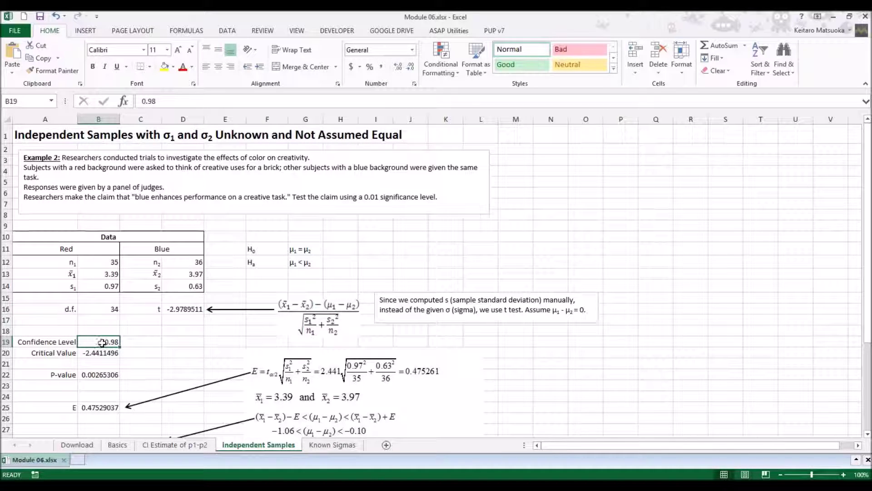
left_click(104, 351)
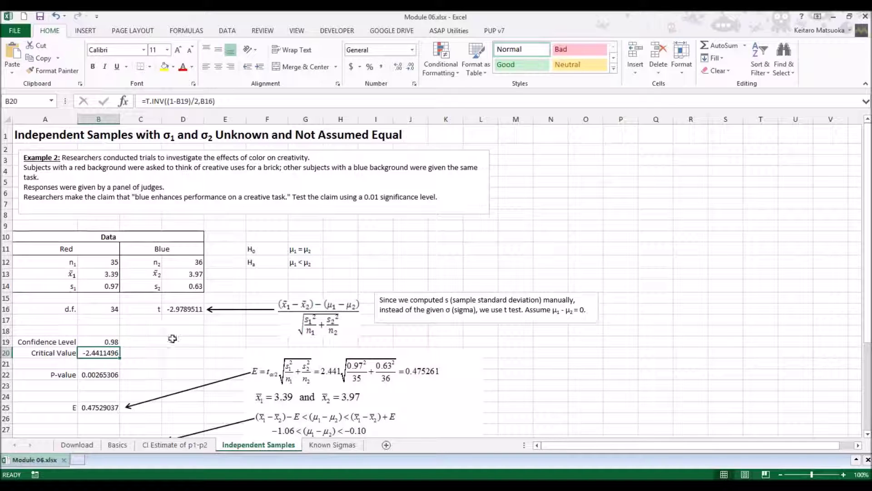
left_click_drag(869, 202, 869, 226)
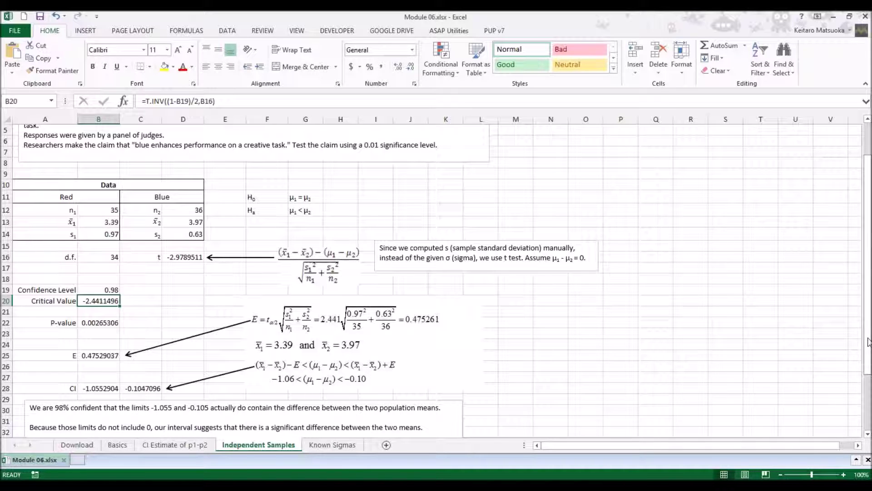
scroll(749, 386, "down", 1)
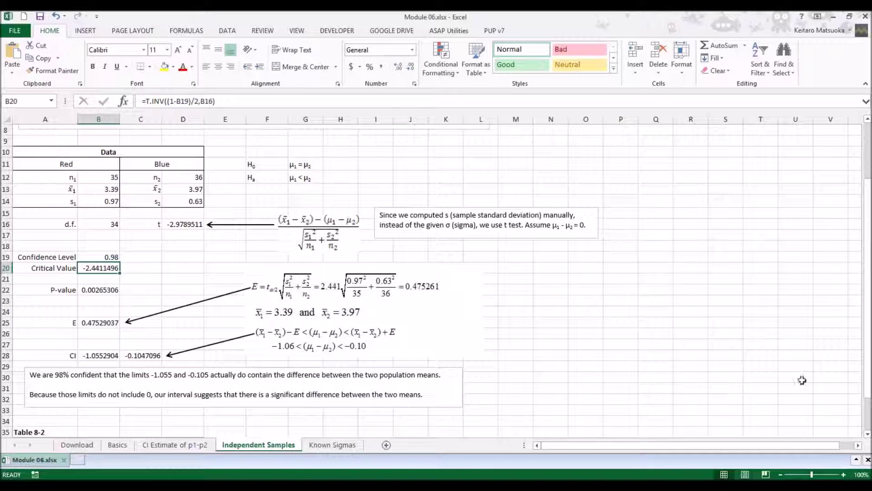
left_click_drag(869, 361, 871, 355)
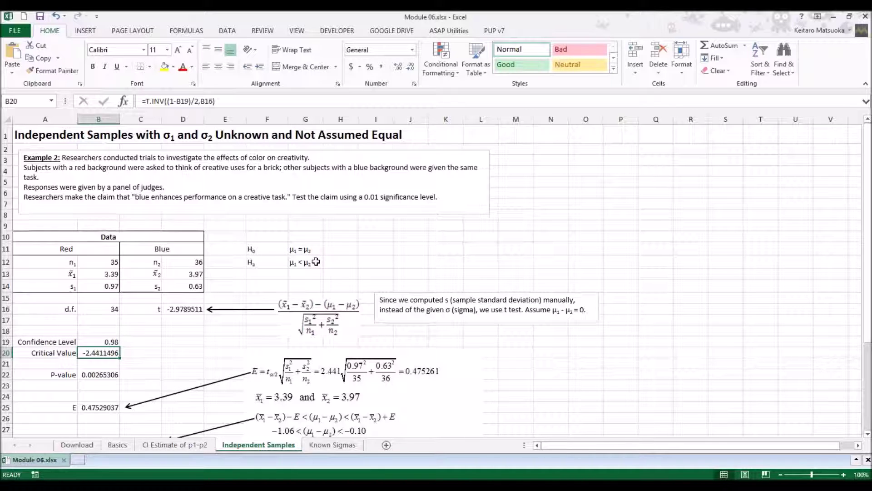
left_click_drag(868, 314, 868, 242)
Review the Known Sigmas sheet's formulas for the test statistic, pooled variance and confidence interval estimates of μ1 − μ2.
left_click(339, 445)
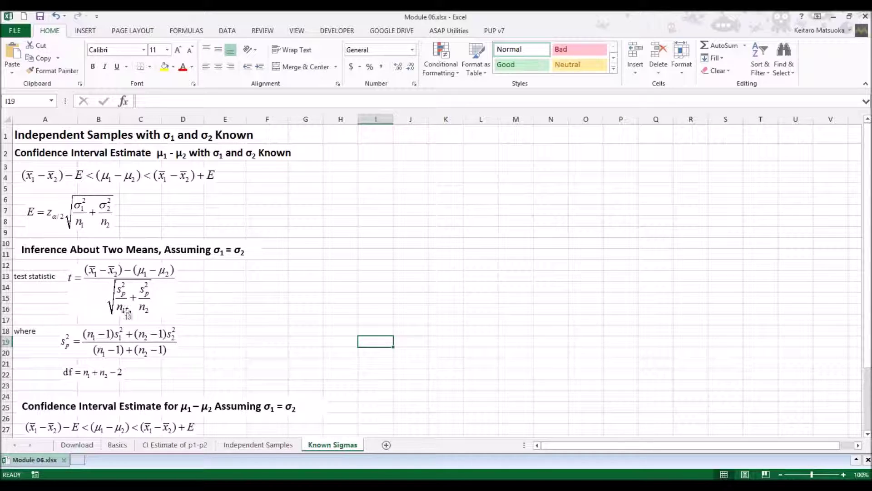
left_click_drag(869, 300, 868, 366)
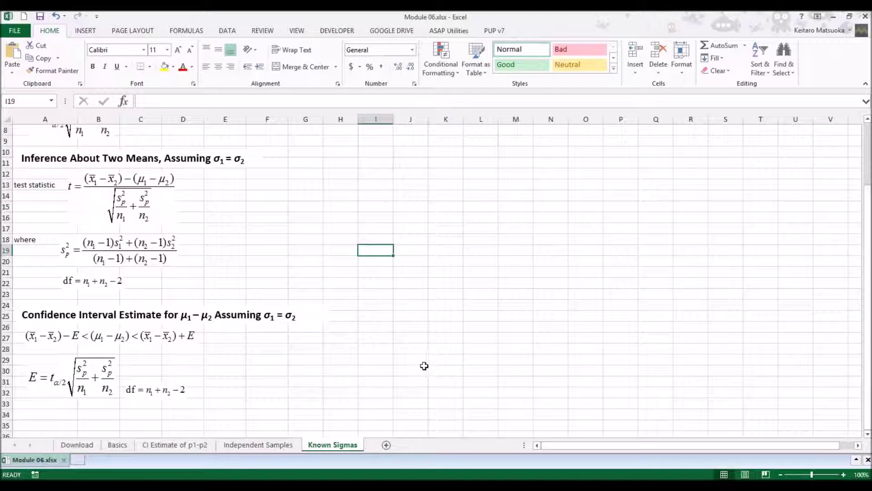